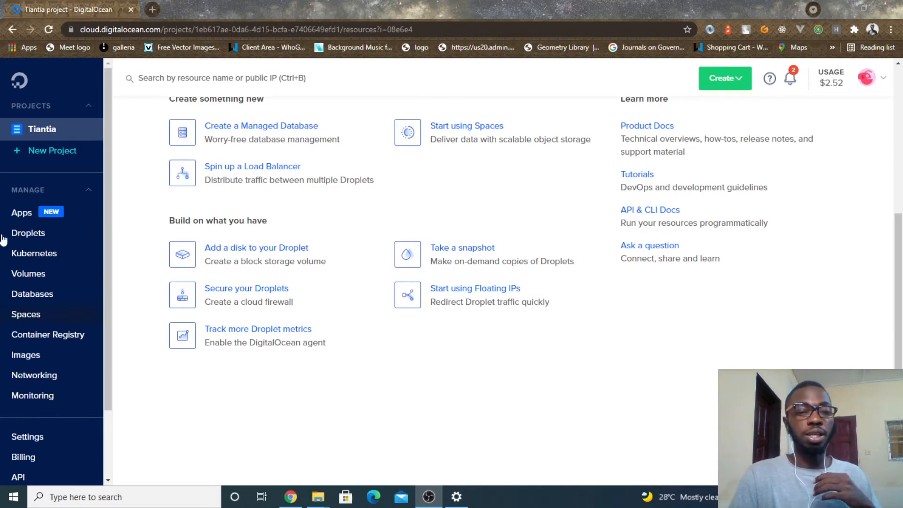
- Start creating a new app with GitHub as its source and check which repositories are offered
{"action": "left_click", "coordinate": [32, 216]}
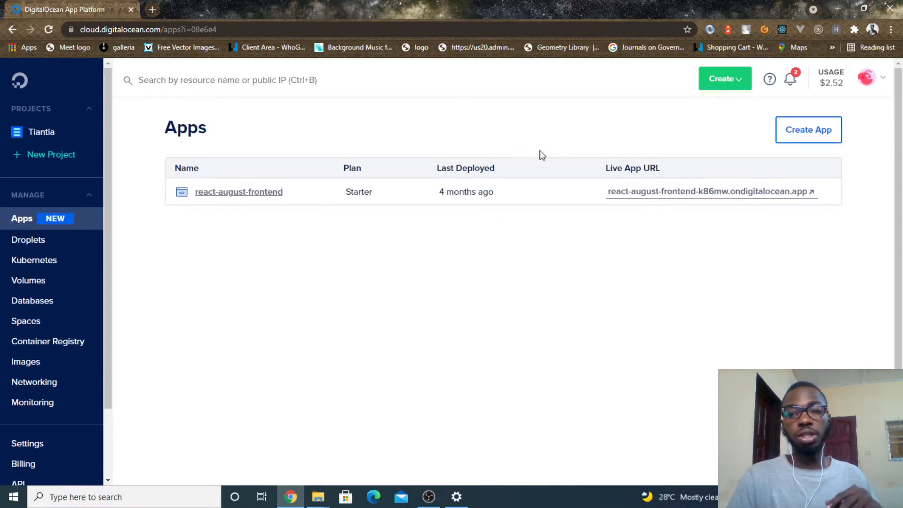
{"action": "left_click", "coordinate": [830, 129]}
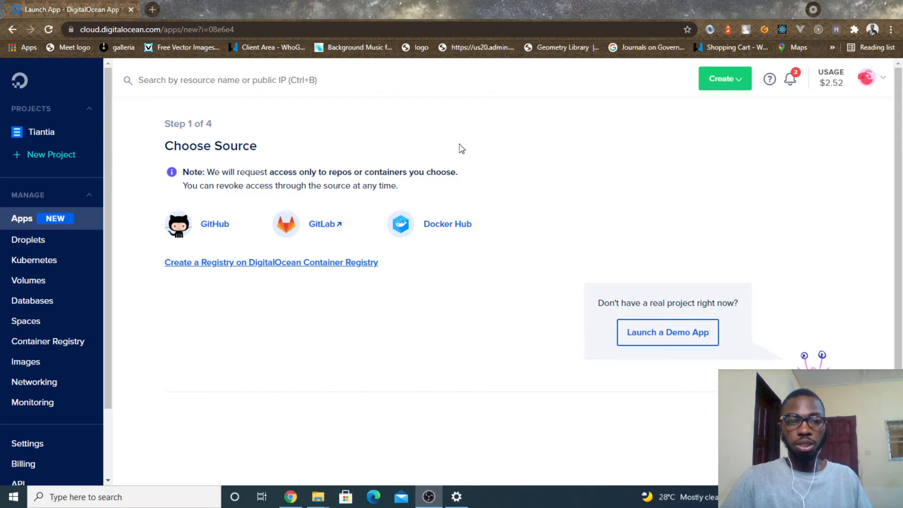
{"action": "left_click", "coordinate": [224, 224]}
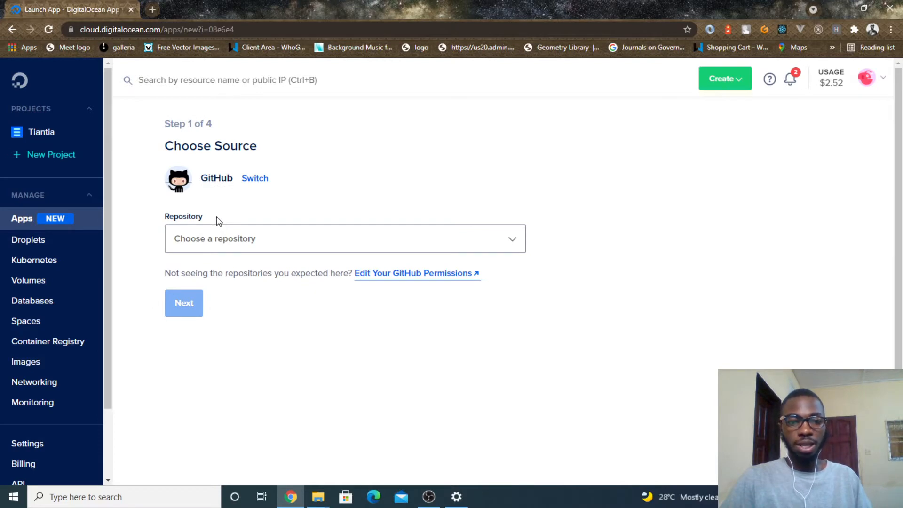
{"action": "left_click", "coordinate": [236, 237]}
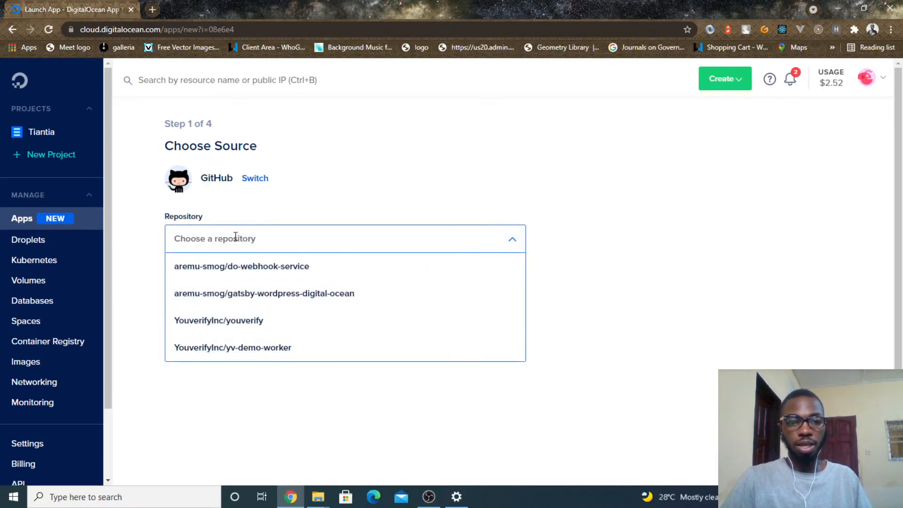
{"action": "left_click", "coordinate": [303, 197]}
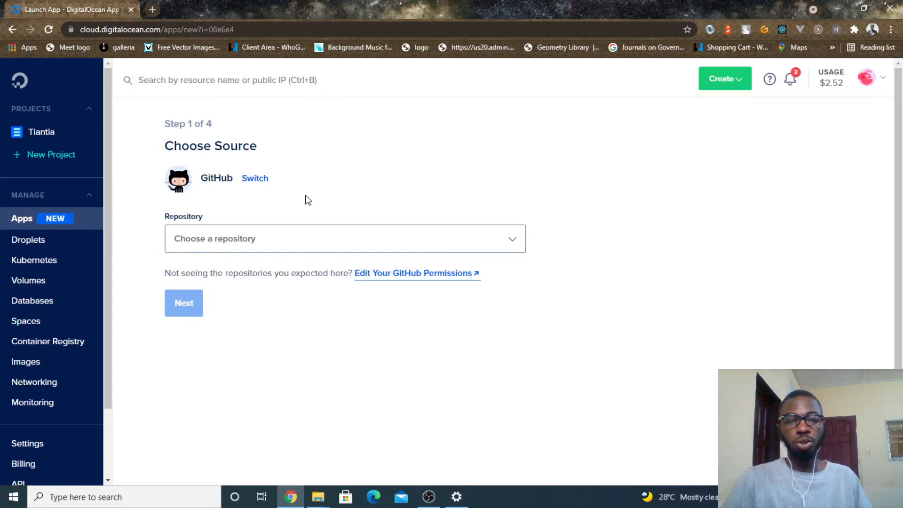
- Open the GitHub permissions in a new browser tab and show the DigitalOcean installation's configuration for the already configured account
{"action": "right_click", "coordinate": [371, 273]}
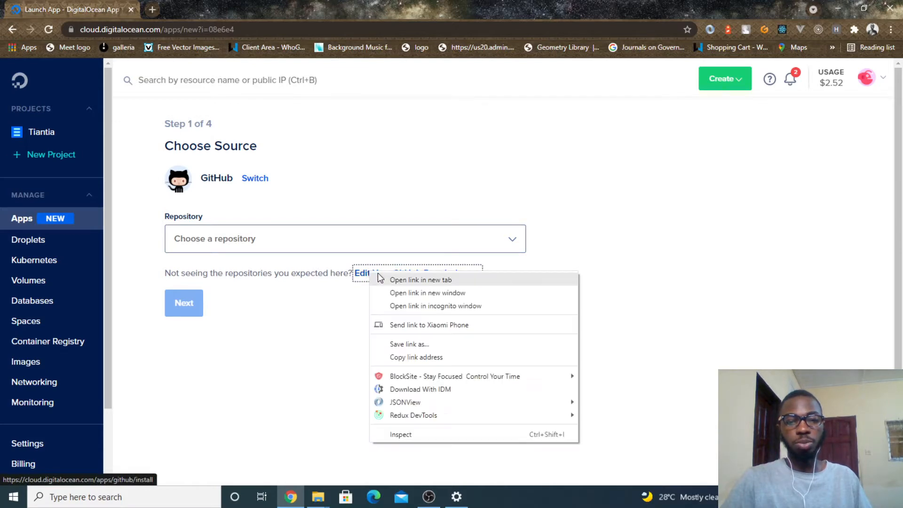
{"action": "left_click", "coordinate": [384, 278]}
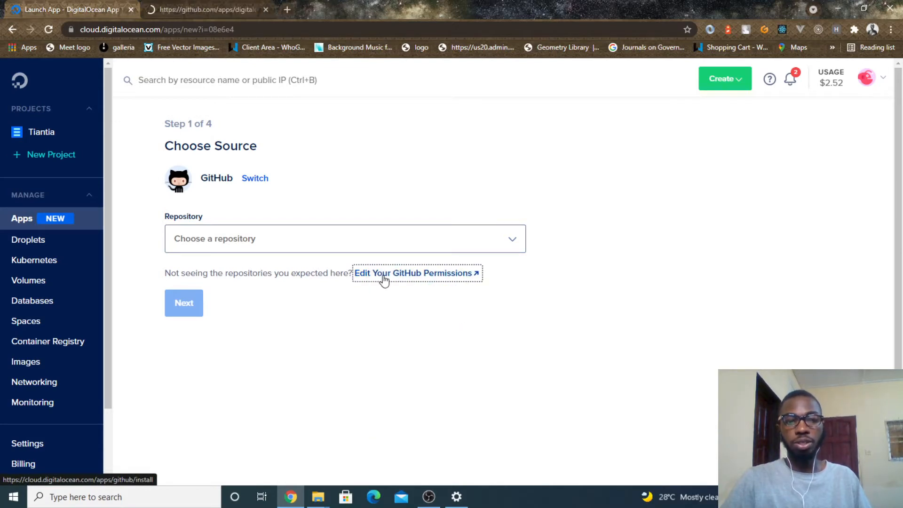
{"action": "left_click", "coordinate": [249, 8]}
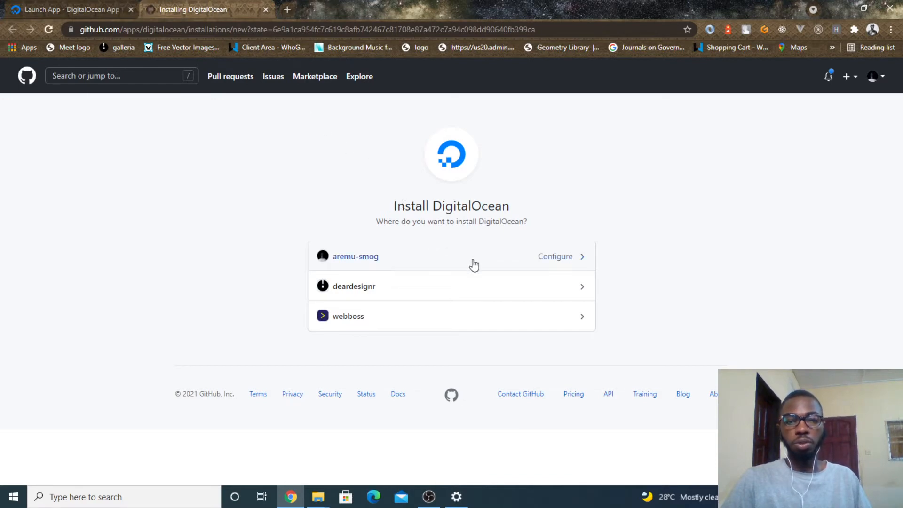
{"action": "left_click", "coordinate": [517, 266]}
- Examine which repositories can be added under the GitHub installation's repository access, without changing the selection
{"action": "scroll", "coordinate": [518, 266], "scroll_direction": "down", "scroll_amount": 2}
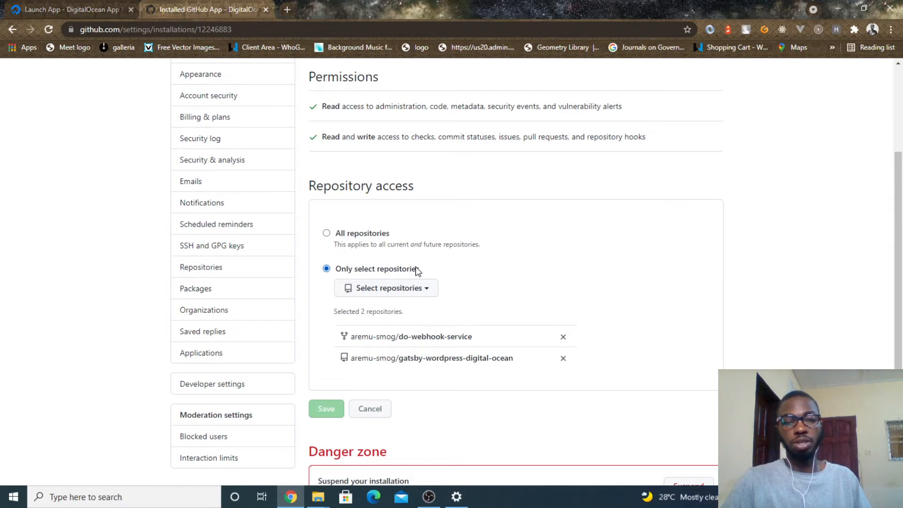
{"action": "left_click", "coordinate": [414, 287]}
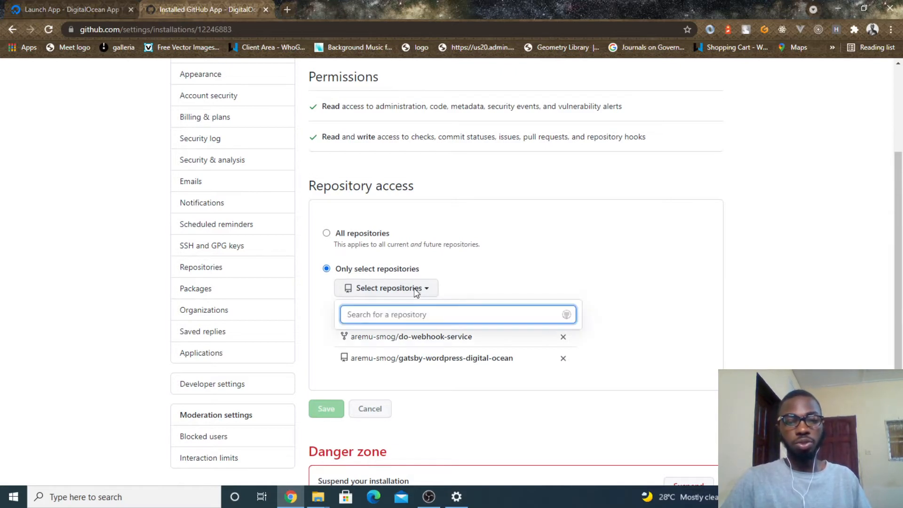
{"action": "scroll", "coordinate": [423, 371], "scroll_direction": "down", "scroll_amount": 1}
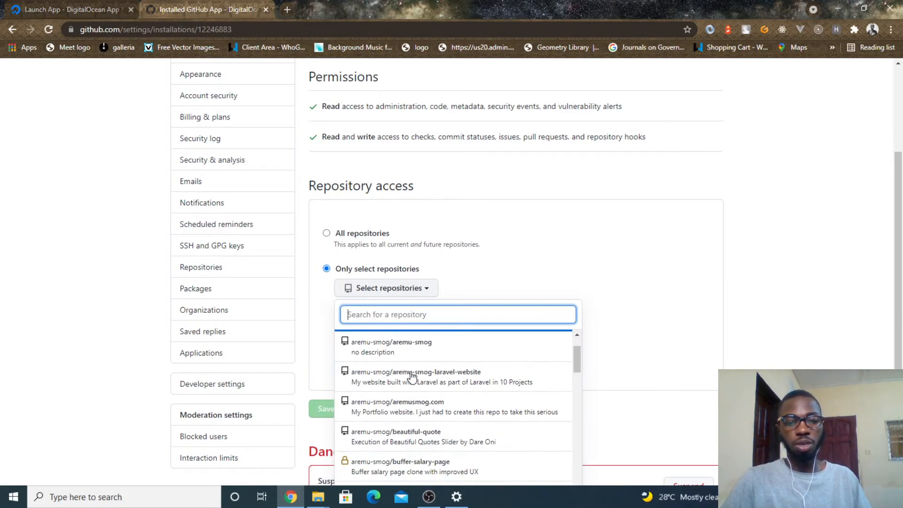
{"action": "left_click", "coordinate": [479, 238]}
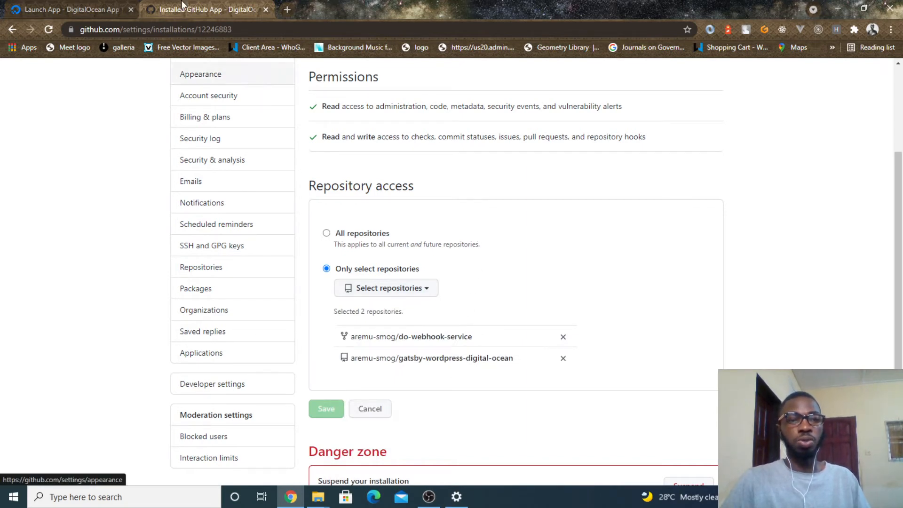
- Back in the app setup, choose the gatsby-wordpress-digital-ocean repository with its master branch, keep Autodeploy code changes on, and continue
{"action": "left_click", "coordinate": [117, 5]}
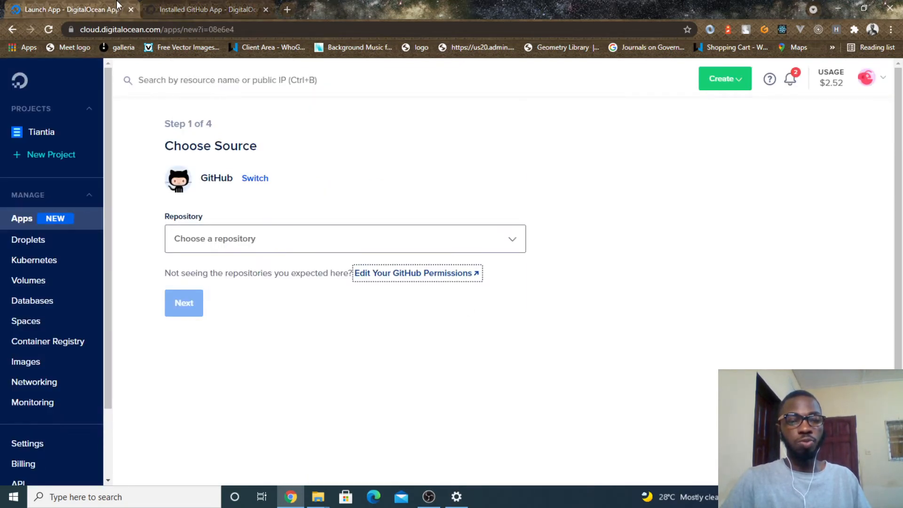
{"action": "left_click", "coordinate": [223, 249]}
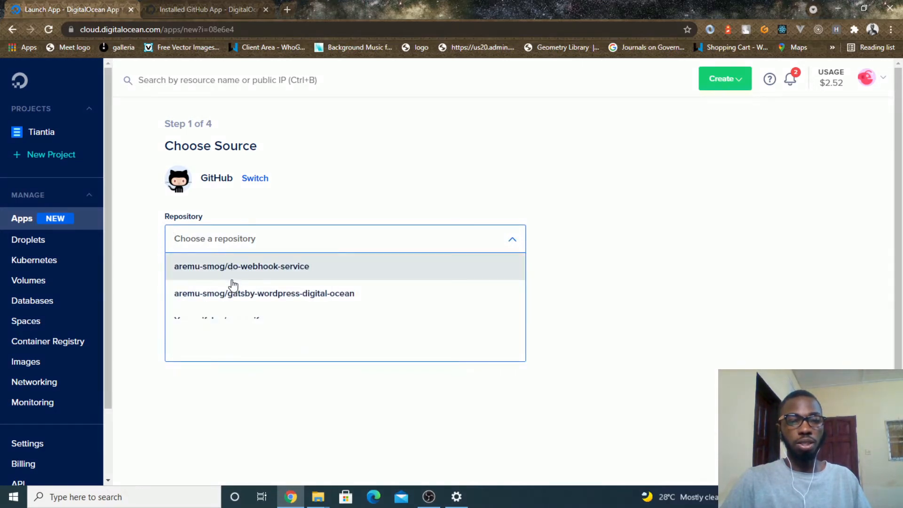
{"action": "left_click", "coordinate": [260, 300]}
{"action": "scroll", "coordinate": [261, 287], "scroll_direction": "down", "scroll_amount": 1}
{"action": "left_click", "coordinate": [264, 284]}
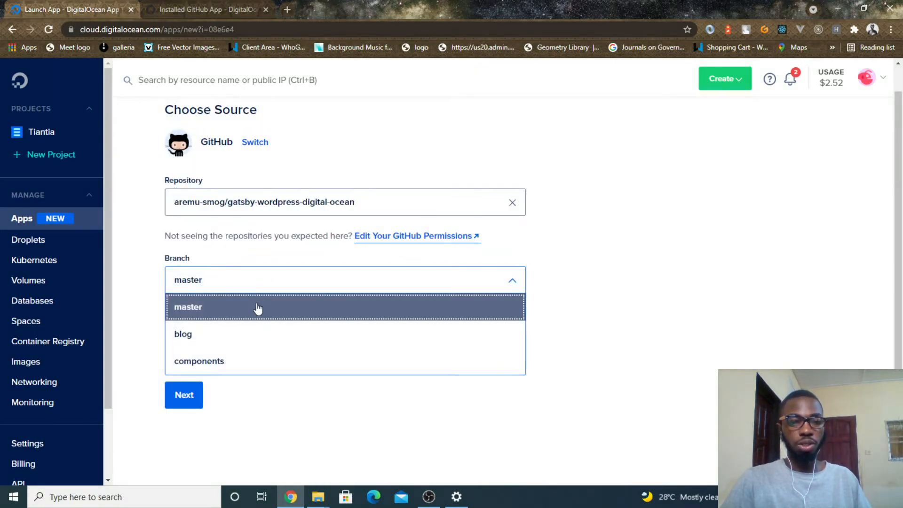
{"action": "left_click", "coordinate": [258, 308]}
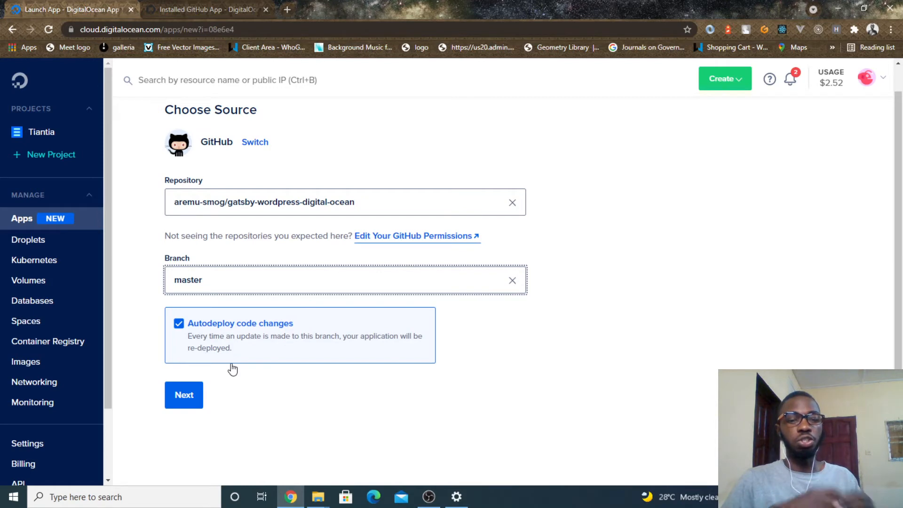
{"action": "left_click", "coordinate": [182, 399]}
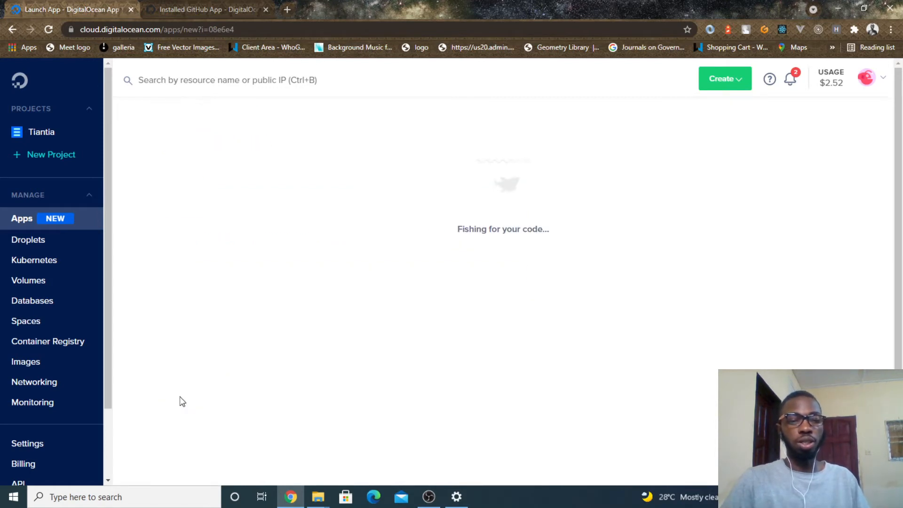
- Inspect the environment variable fields in the app configuration and close them without adding any
{"action": "scroll", "coordinate": [183, 401], "scroll_direction": "down", "scroll_amount": 1}
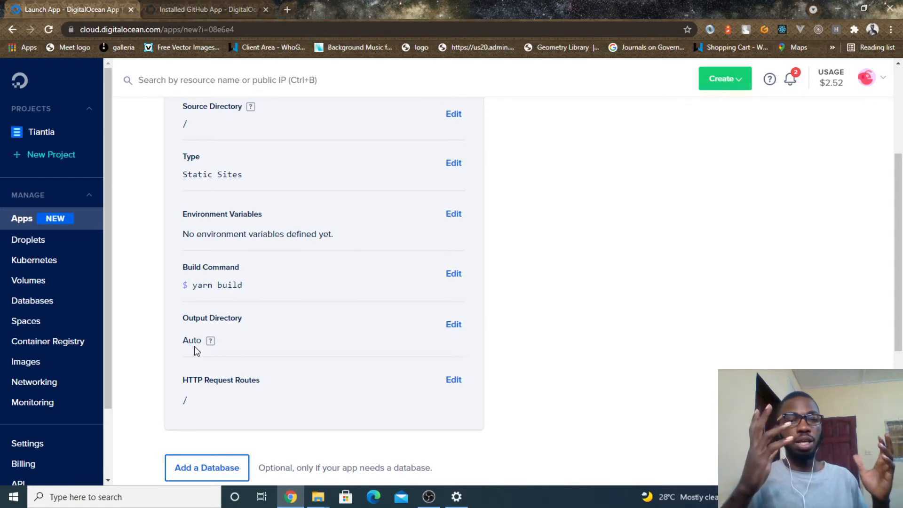
{"action": "left_click", "coordinate": [454, 215]}
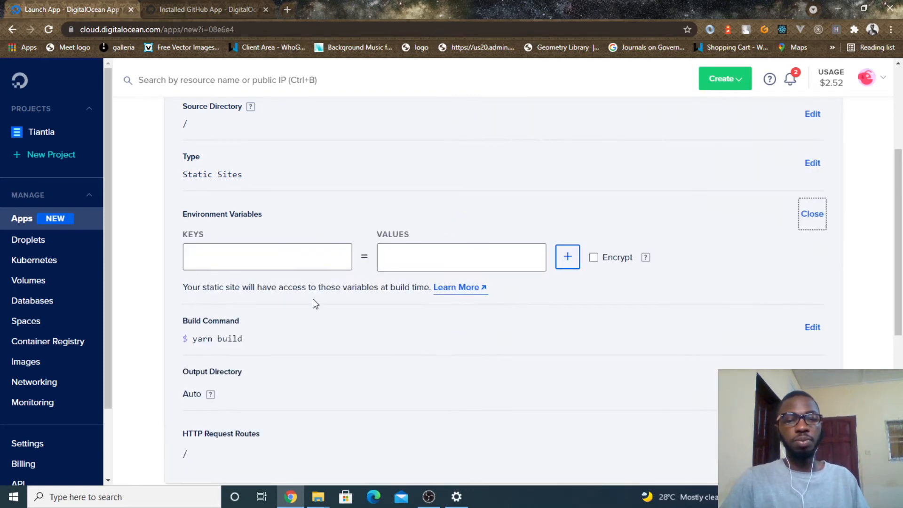
{"action": "left_click", "coordinate": [266, 258]}
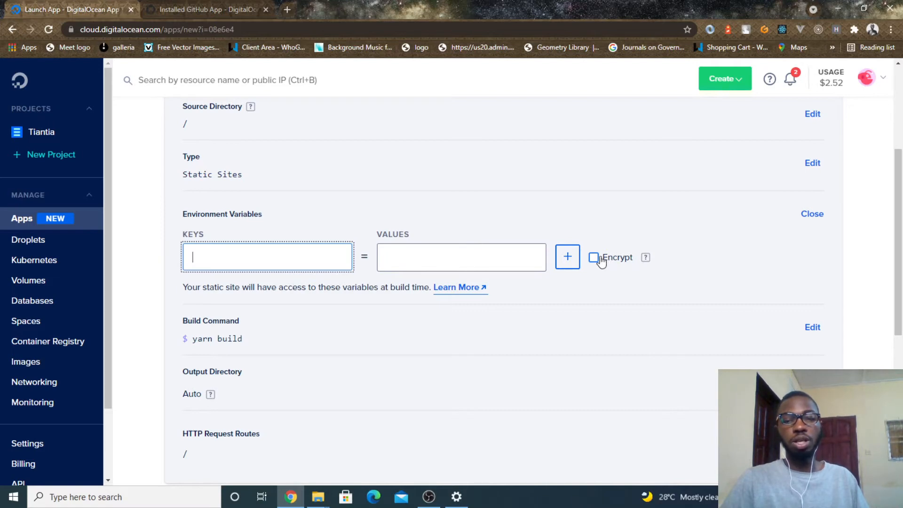
{"action": "left_click", "coordinate": [815, 215]}
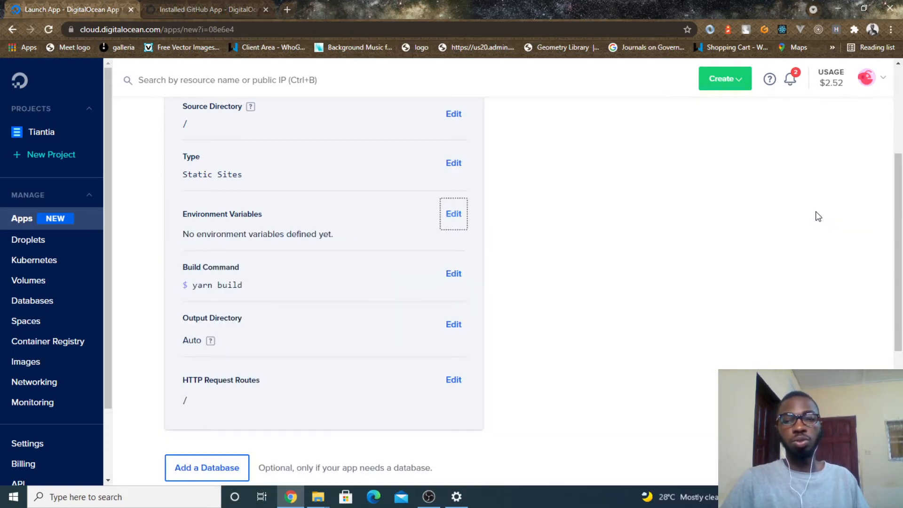
- Review the detected Gatsby static site settings and accept them unchanged to reach the naming stage
{"action": "scroll", "coordinate": [241, 233], "scroll_direction": "up", "scroll_amount": 1}
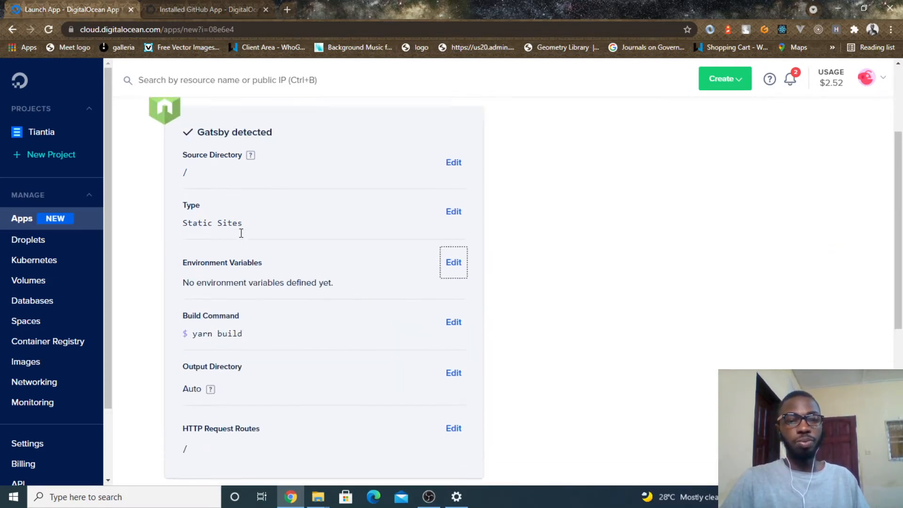
{"action": "scroll", "coordinate": [241, 233], "scroll_direction": "down", "scroll_amount": 2}
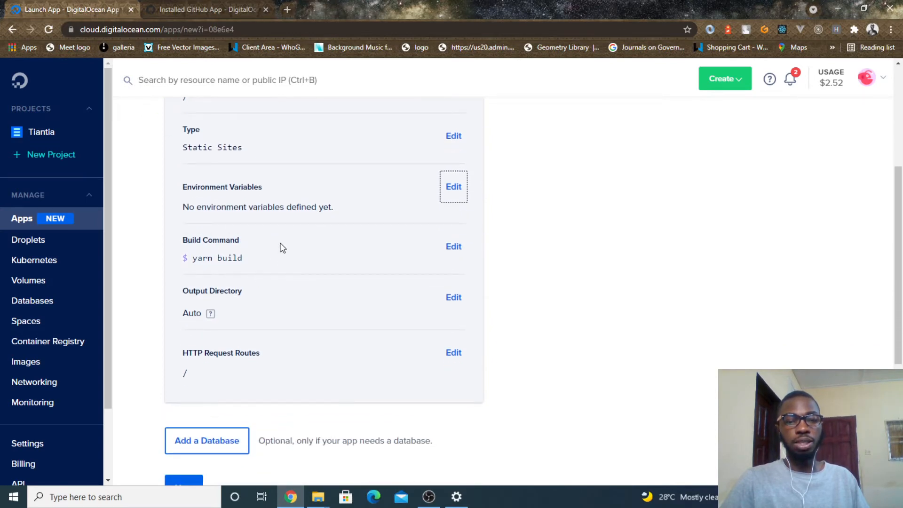
{"action": "scroll", "coordinate": [281, 284], "scroll_direction": "down", "scroll_amount": 1}
{"action": "left_click", "coordinate": [183, 416]}
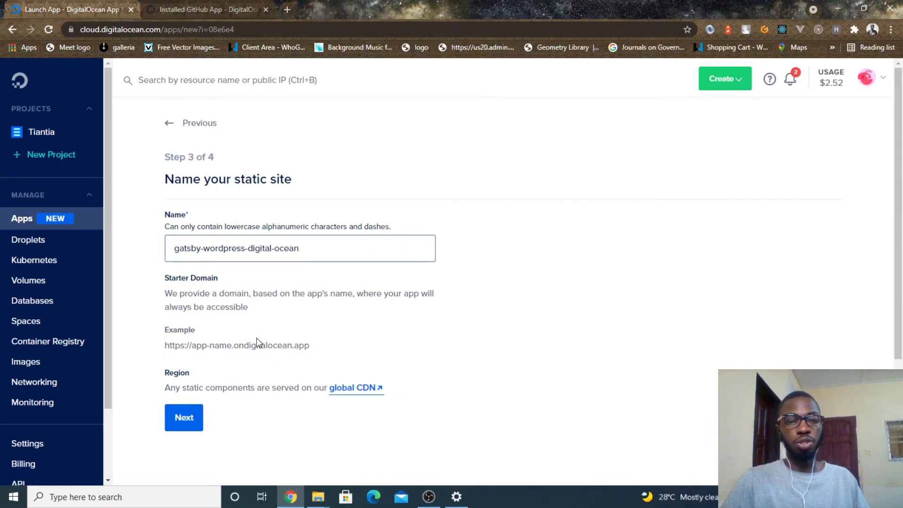
- Rename the static site as gatsby--digital-ocean-test and continue to the plan selection
{"action": "left_click_drag", "start_coordinate": [373, 246], "coordinate": [160, 244]}
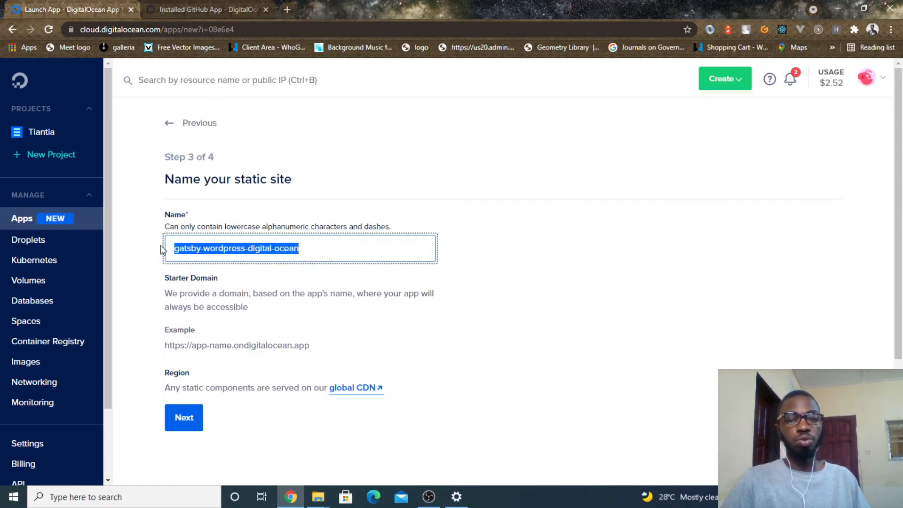
{"action": "left_click_drag", "start_coordinate": [287, 345], "coordinate": [188, 346]}
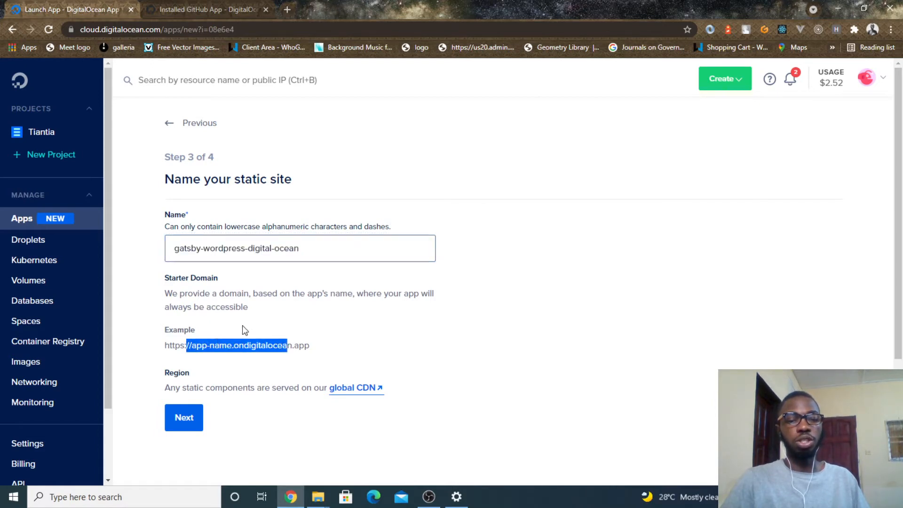
{"action": "left_click_drag", "start_coordinate": [373, 246], "coordinate": [146, 245]}
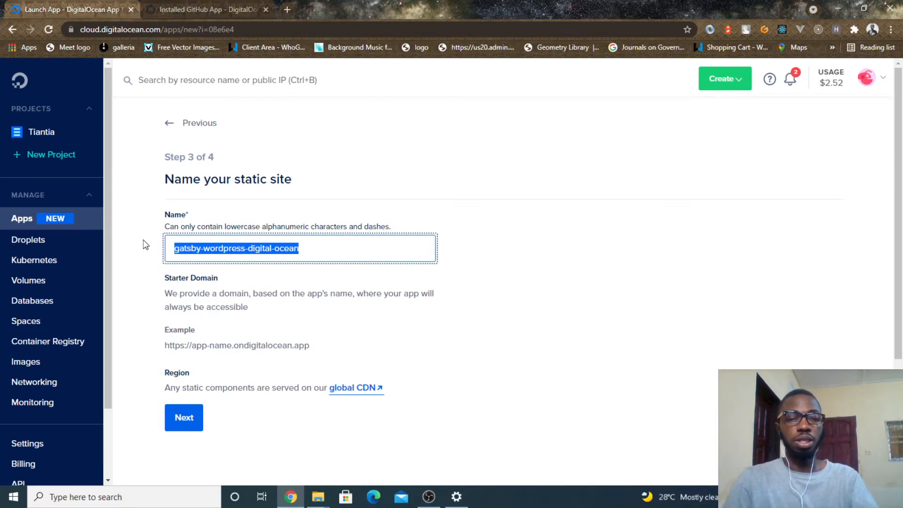
{"action": "double_click", "coordinate": [218, 248]}
{"action": "key", "text": "BackSpace"}
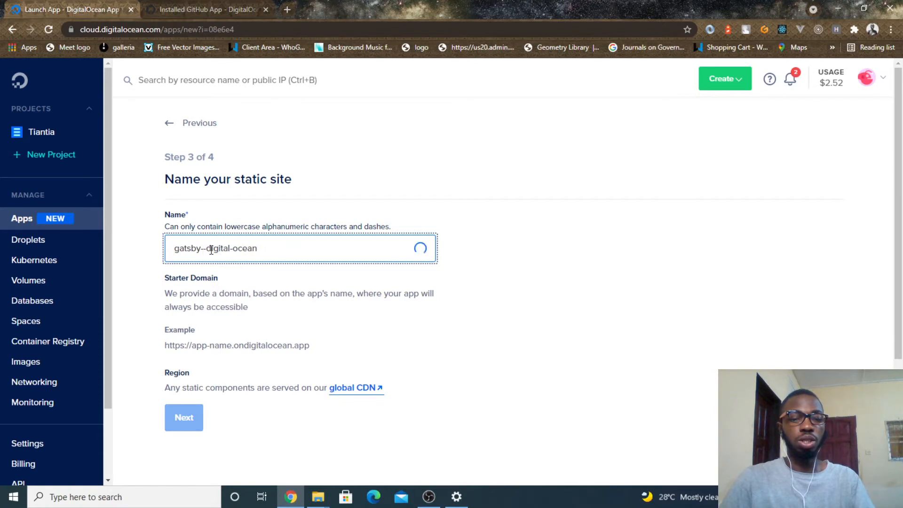
{"action": "left_click_drag", "start_coordinate": [206, 248], "coordinate": [297, 253]}
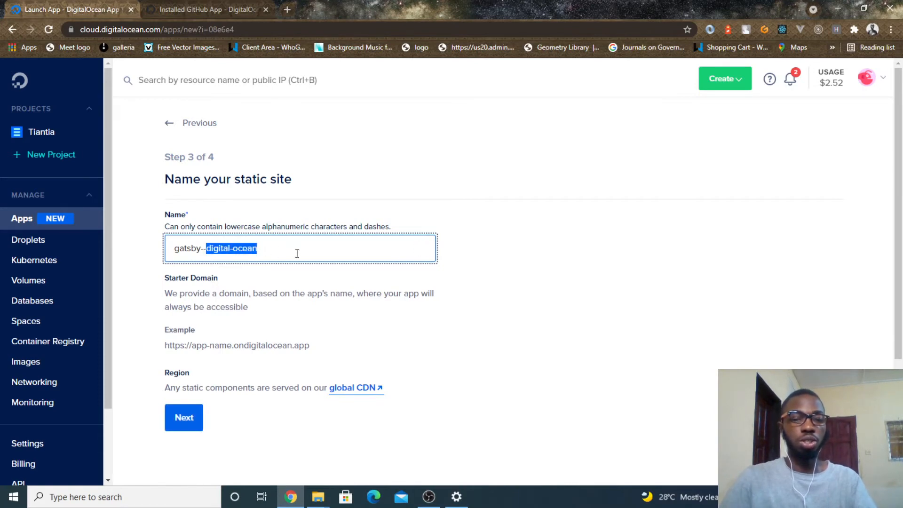
{"action": "left_click", "coordinate": [297, 253]}
{"action": "type", "text": "-test"}
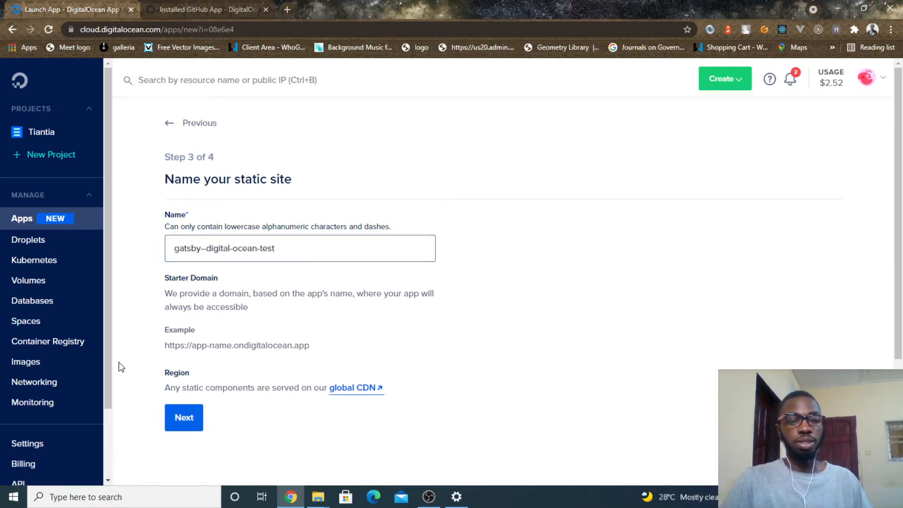
{"action": "left_click", "coordinate": [186, 417]}
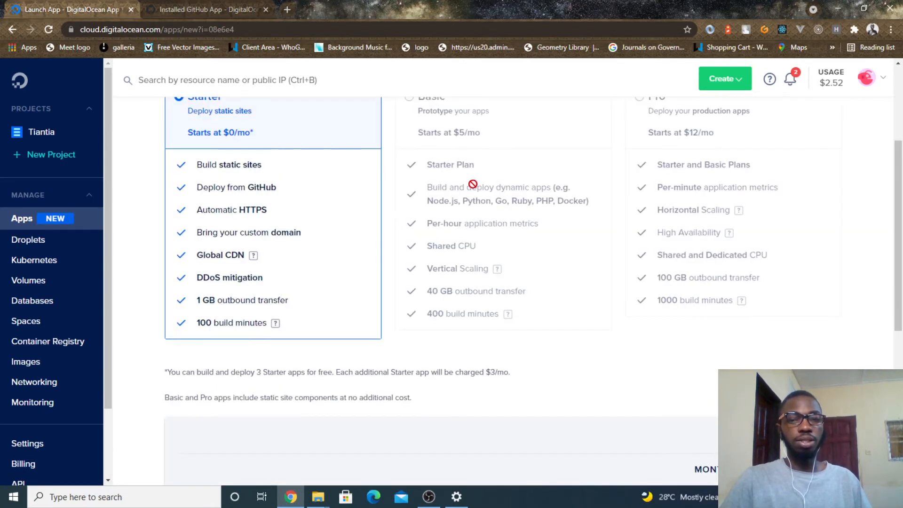
- Review the available plans, keep the Starter plan, and launch the static site
{"action": "scroll", "coordinate": [286, 150], "scroll_direction": "up", "scroll_amount": 3}
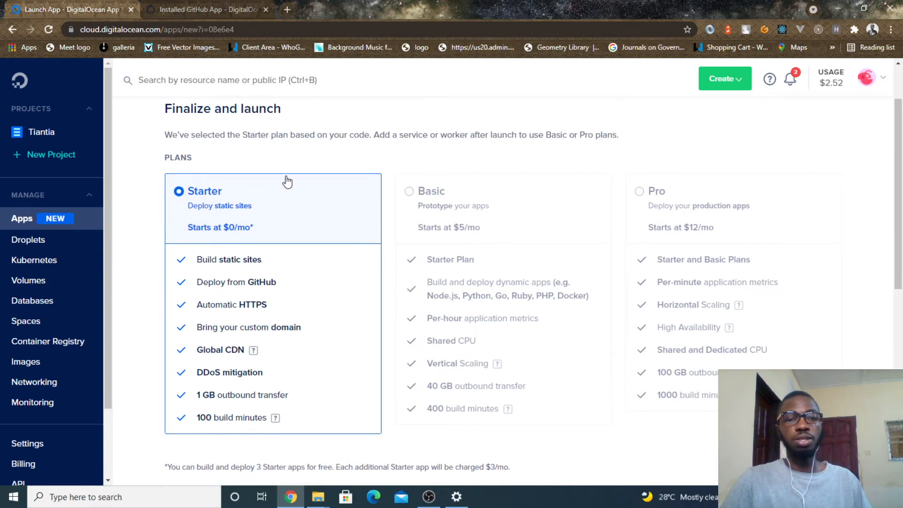
{"action": "scroll", "coordinate": [287, 182], "scroll_direction": "down", "scroll_amount": 1}
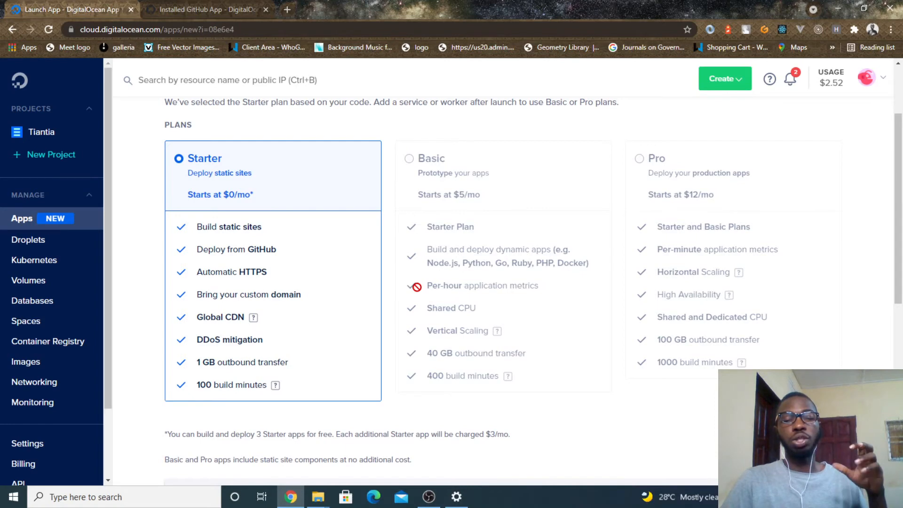
{"action": "scroll", "coordinate": [417, 287], "scroll_direction": "down", "scroll_amount": 3}
{"action": "scroll", "coordinate": [416, 289], "scroll_direction": "up", "scroll_amount": 5}
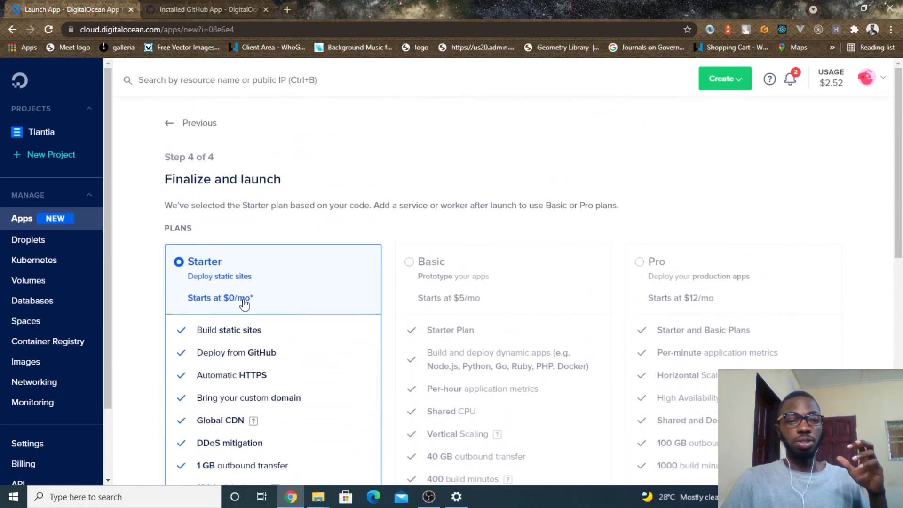
{"action": "scroll", "coordinate": [319, 323], "scroll_direction": "down", "scroll_amount": 10}
{"action": "left_click", "coordinate": [768, 261]}
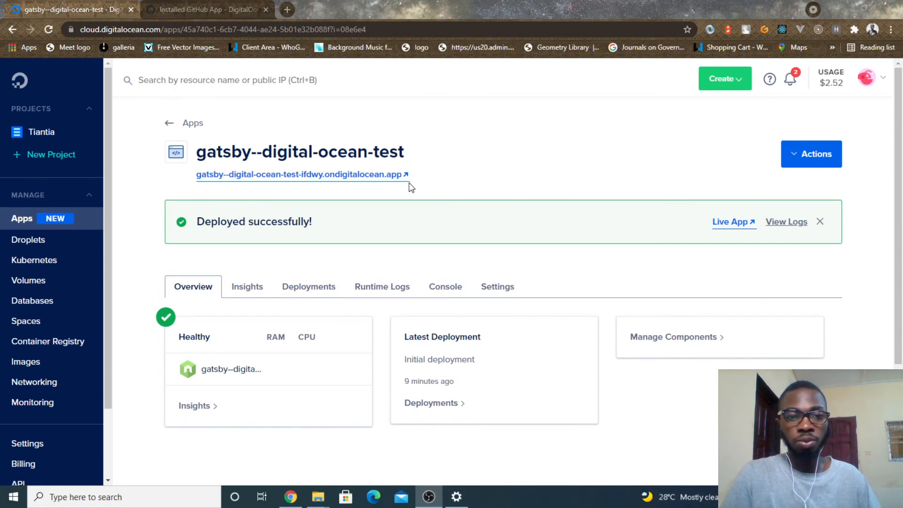
- Open the deployed gatsby--digital-ocean-test live site and examine its home page from the header to the footer
{"action": "left_click", "coordinate": [374, 177]}
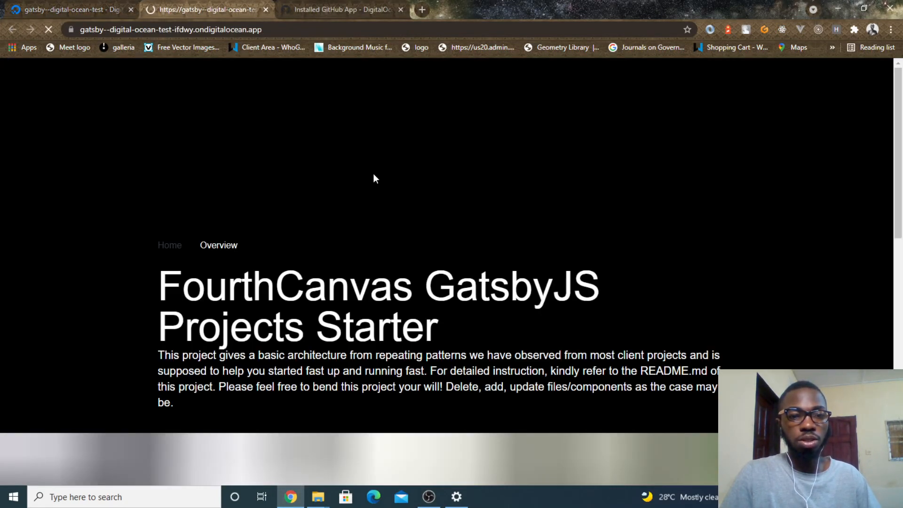
{"action": "scroll", "coordinate": [375, 203], "scroll_direction": "down", "scroll_amount": 4}
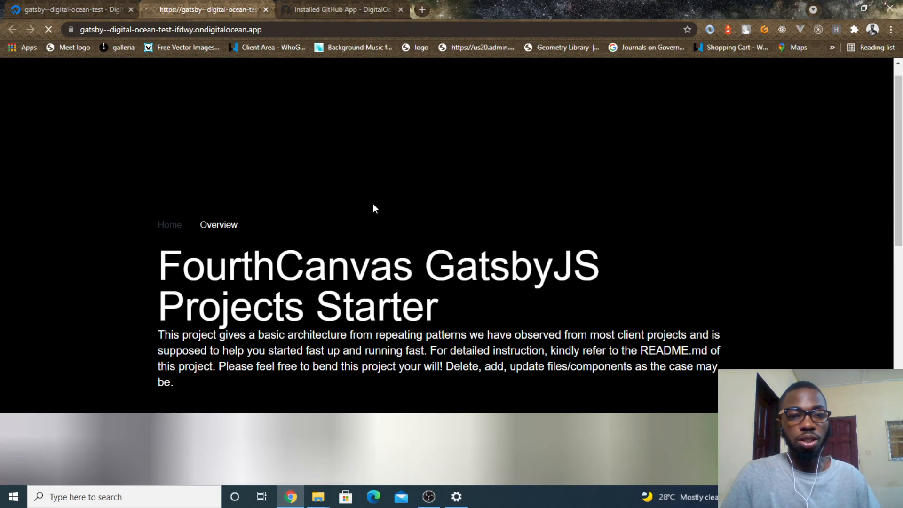
{"action": "scroll", "coordinate": [374, 207], "scroll_direction": "down", "scroll_amount": 3}
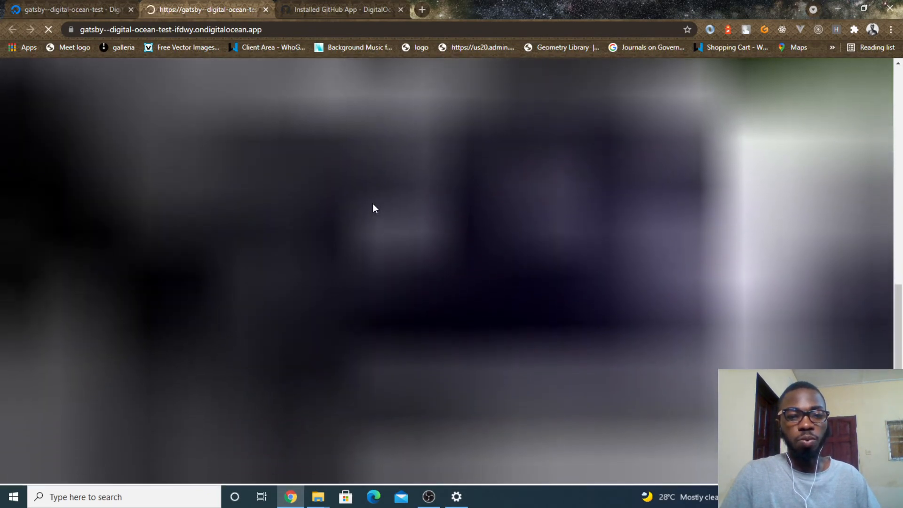
{"action": "scroll", "coordinate": [374, 207], "scroll_direction": "up", "scroll_amount": 5}
{"action": "scroll", "coordinate": [373, 205], "scroll_direction": "up", "scroll_amount": 3}
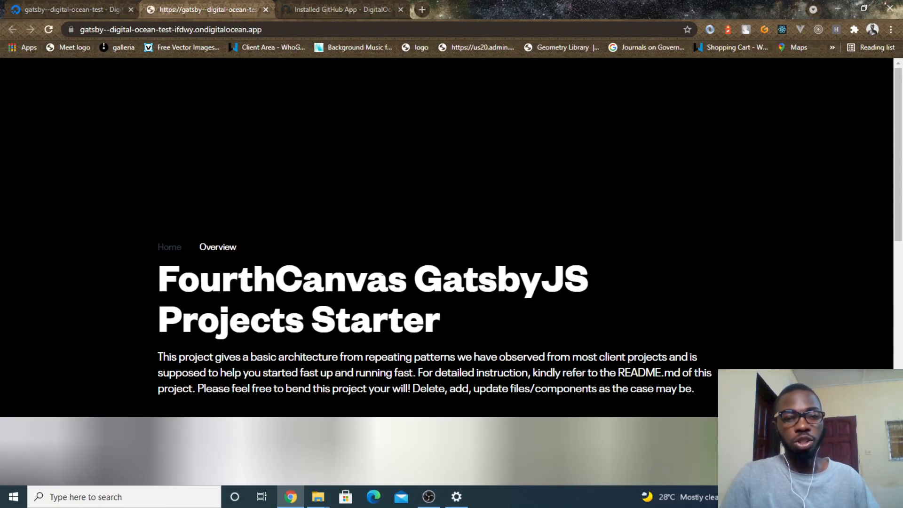
{"action": "scroll", "coordinate": [373, 205], "scroll_direction": "down", "scroll_amount": 12}
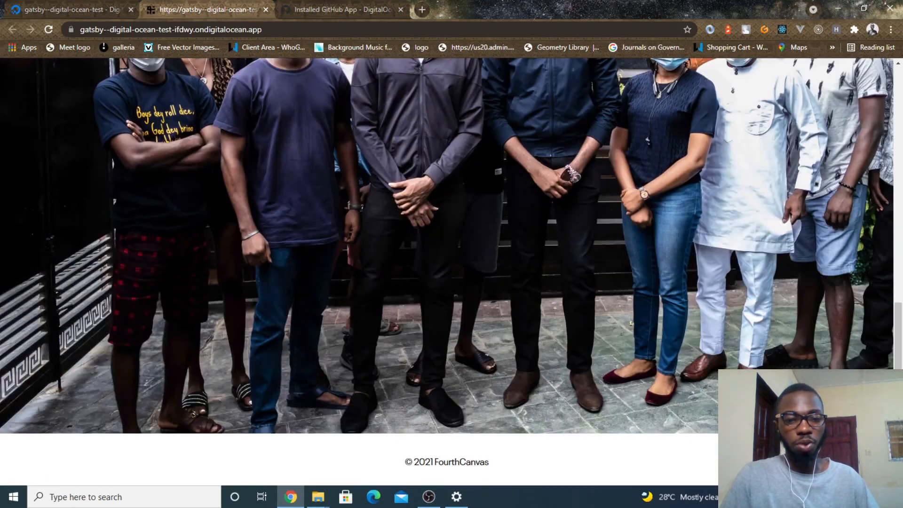
{"action": "scroll", "coordinate": [383, 273], "scroll_direction": "up", "scroll_amount": 12}
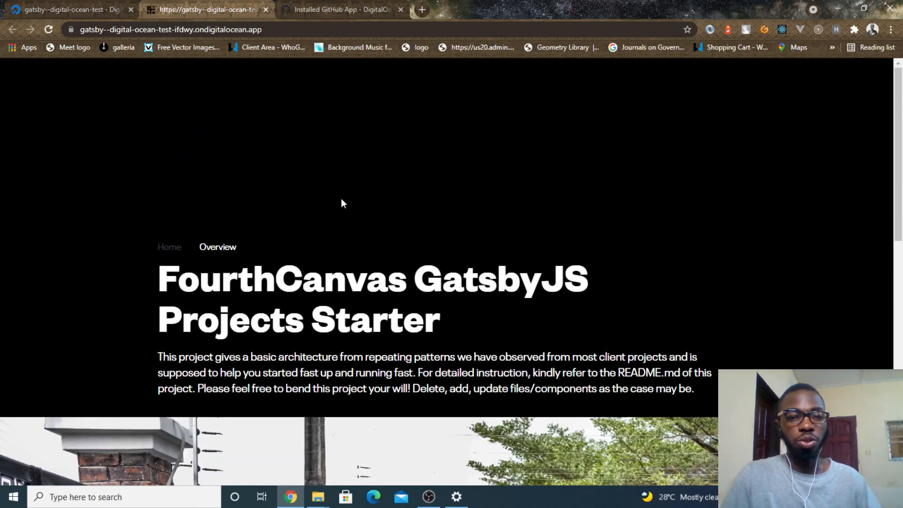
- Return to the gatsby--digital-ocean-test app dashboard and check its runtime logs and settings
{"action": "left_click", "coordinate": [98, 4]}
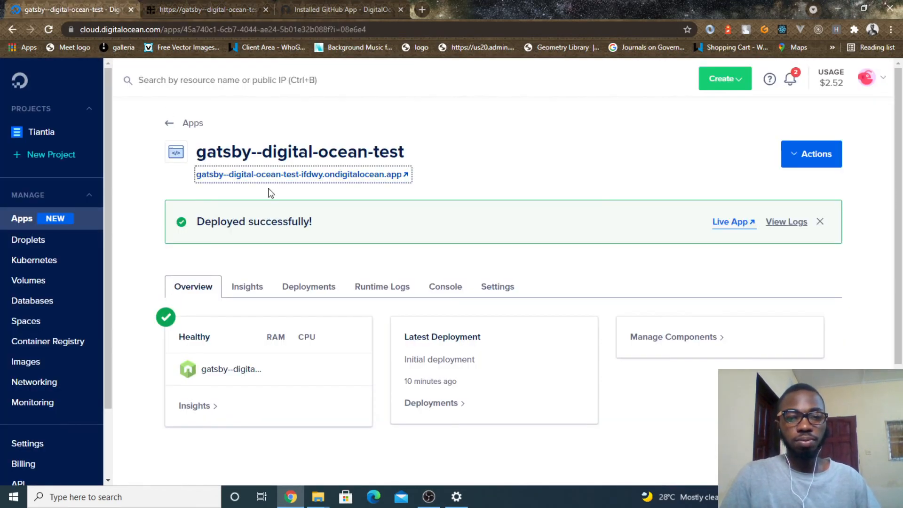
{"action": "scroll", "coordinate": [298, 288], "scroll_direction": "down", "scroll_amount": 2}
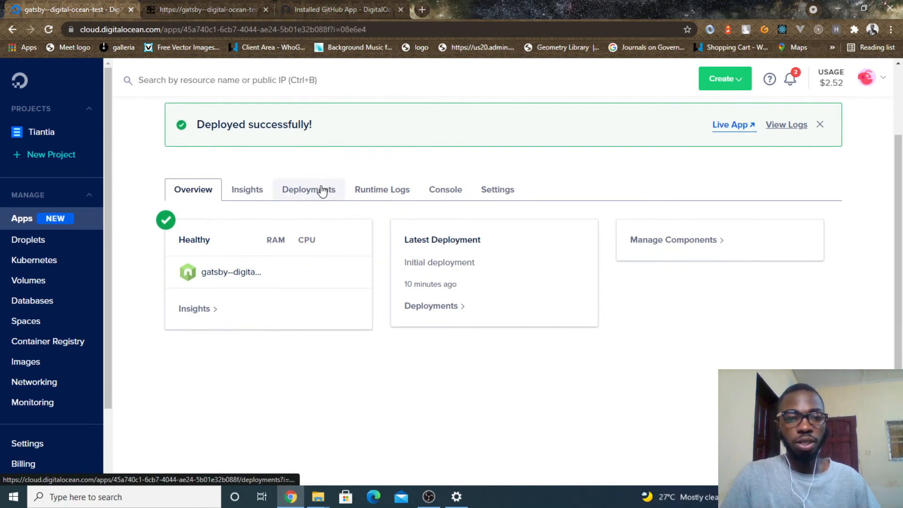
{"action": "left_click", "coordinate": [396, 195]}
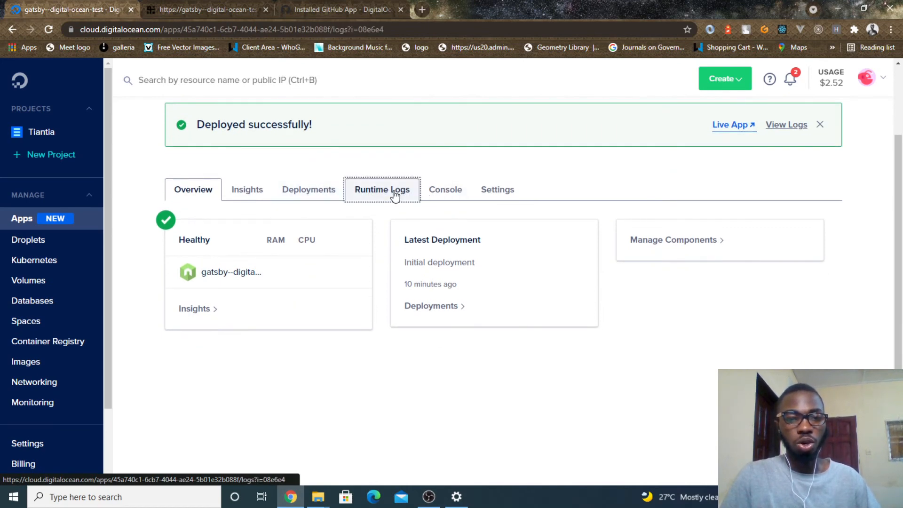
{"action": "left_click", "coordinate": [481, 292]}
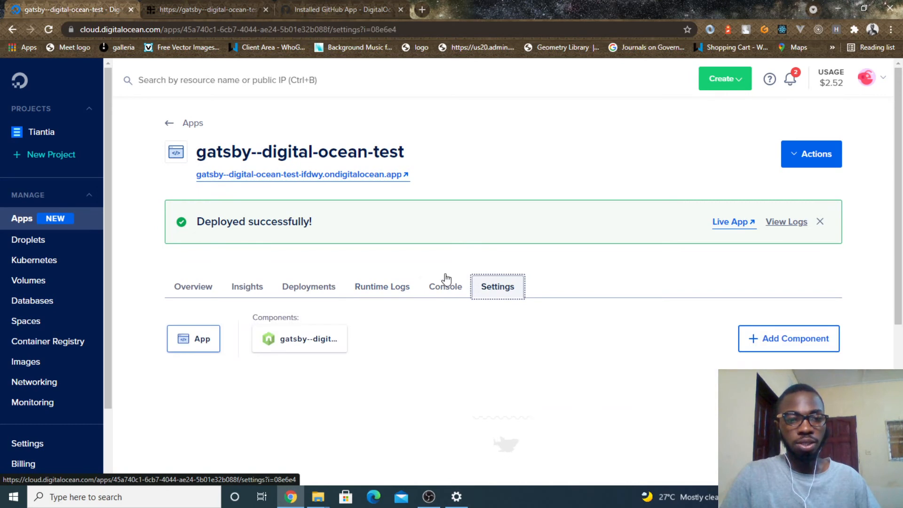